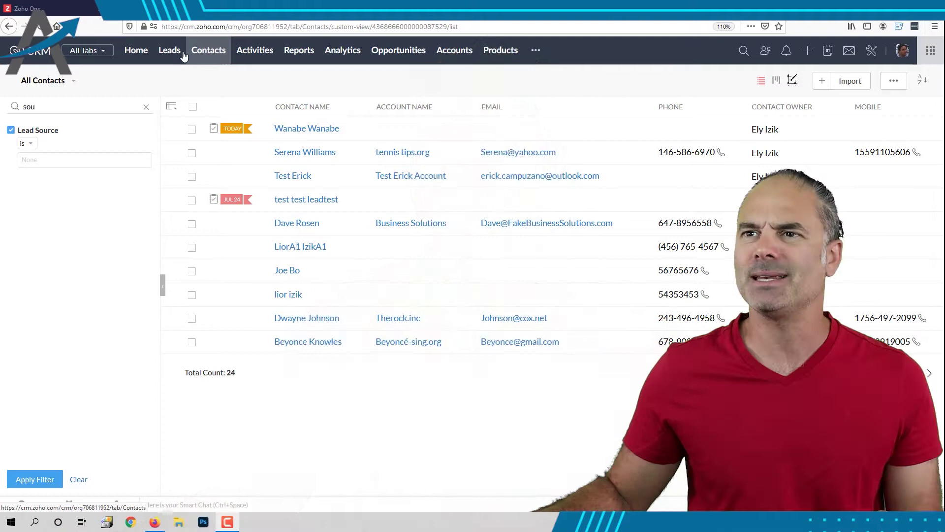
# - Open the Quentin Tarantino lead record from the Leads list
pyautogui.click(169, 50)
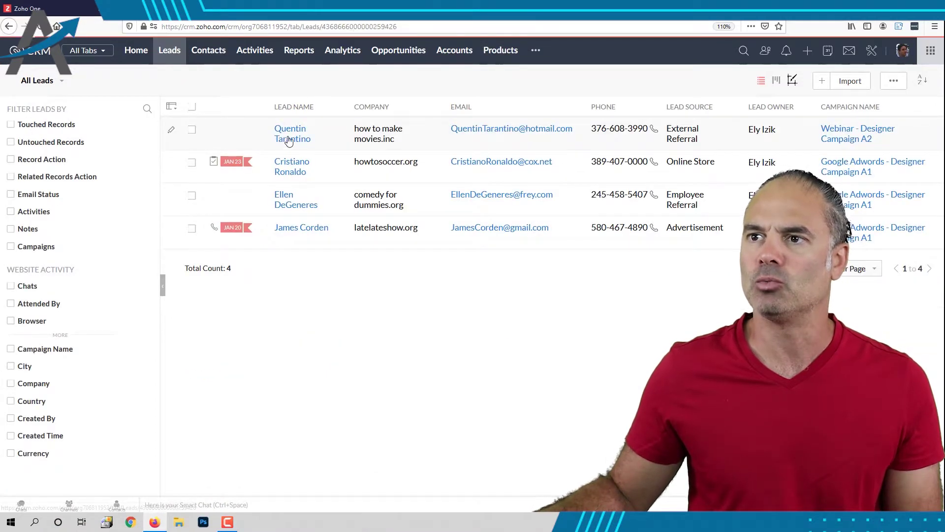
pyautogui.click(287, 137)
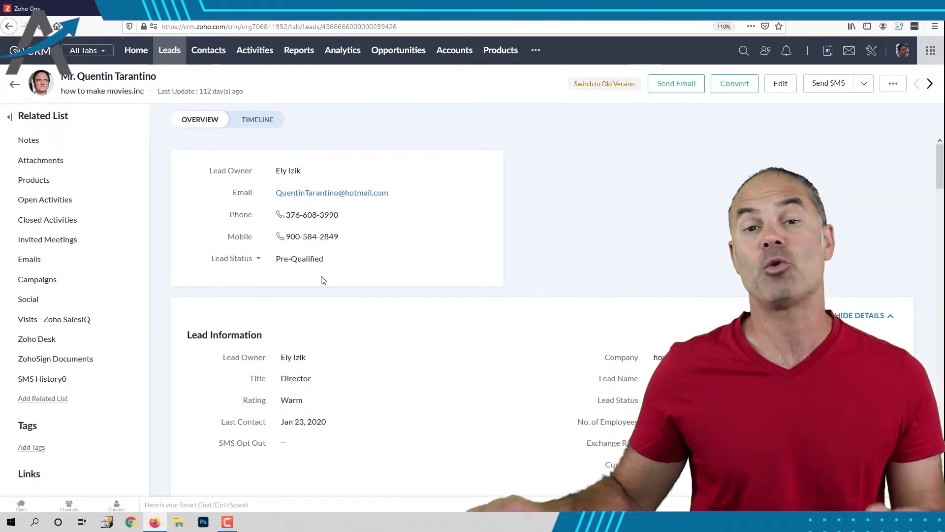
pyautogui.moveTo(237, 257)
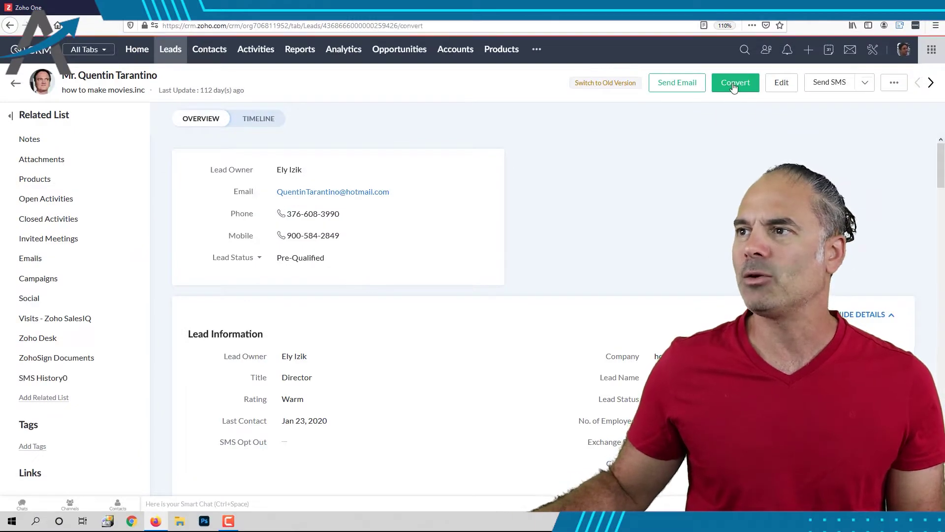
# - Start converting the lead, reviewing the proposed account 'how to make movies.inc' and contact
pyautogui.click(729, 87)
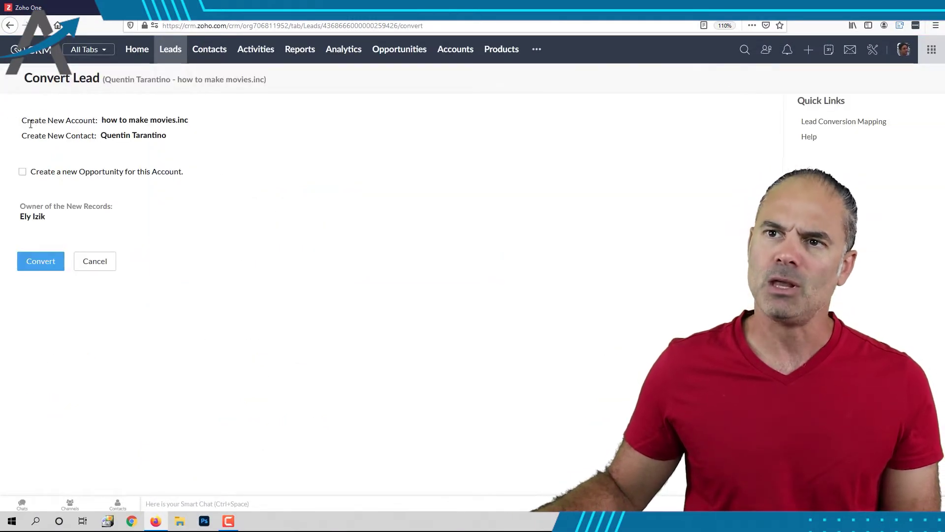
pyautogui.moveTo(22, 120); pyautogui.dragTo(200, 124)
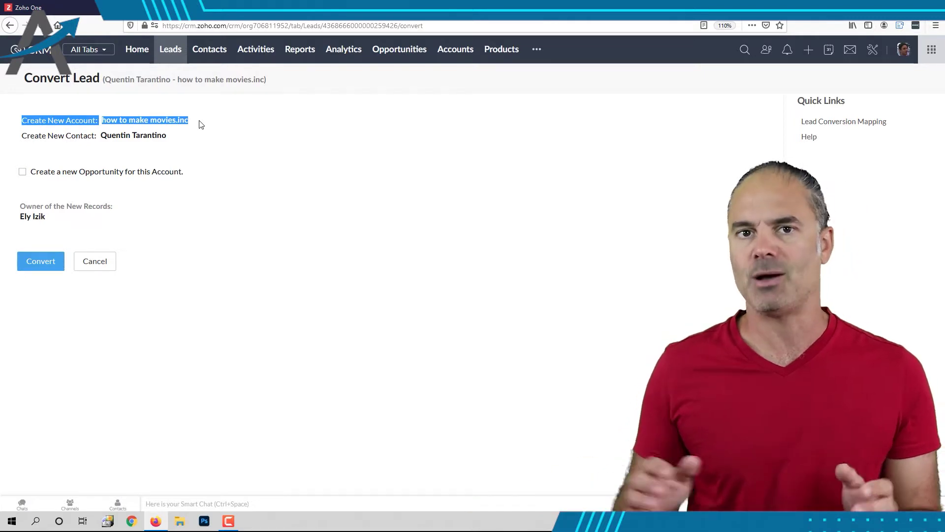
pyautogui.click(95, 261)
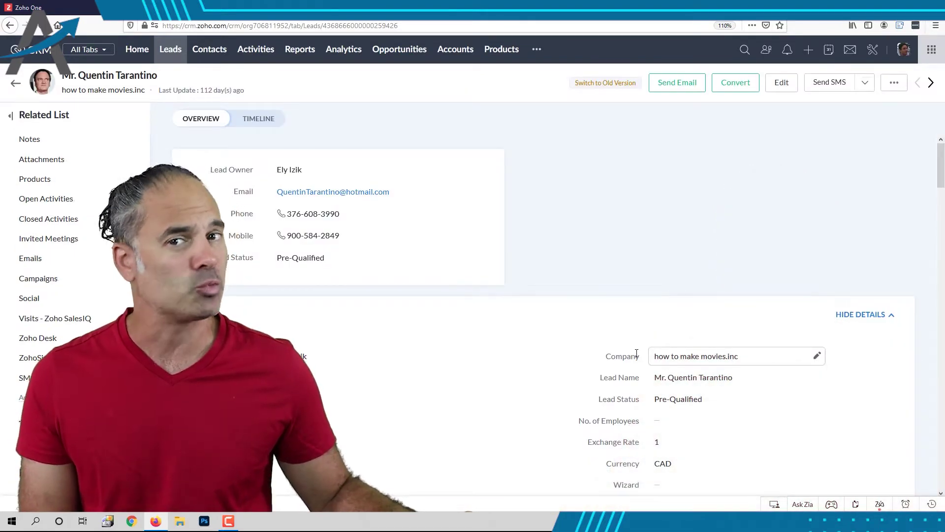
pyautogui.moveTo(732, 356)
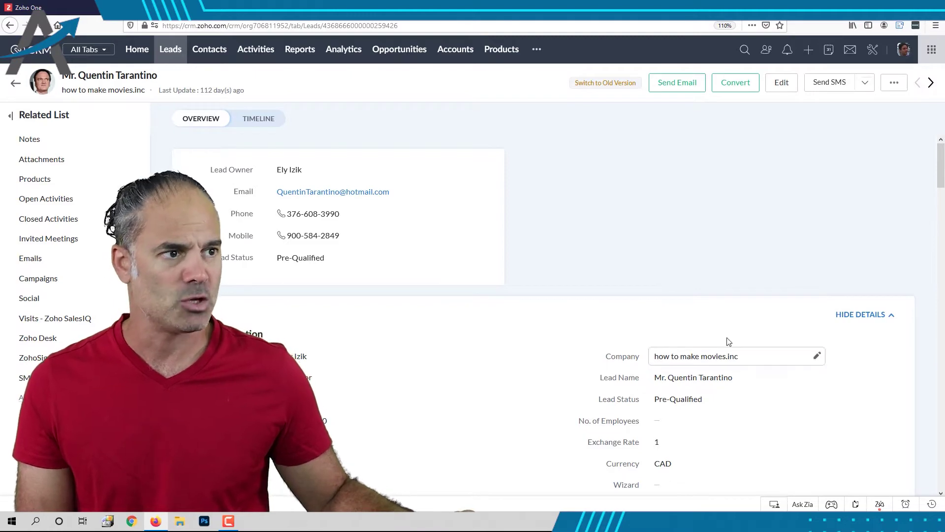
pyautogui.click(735, 83)
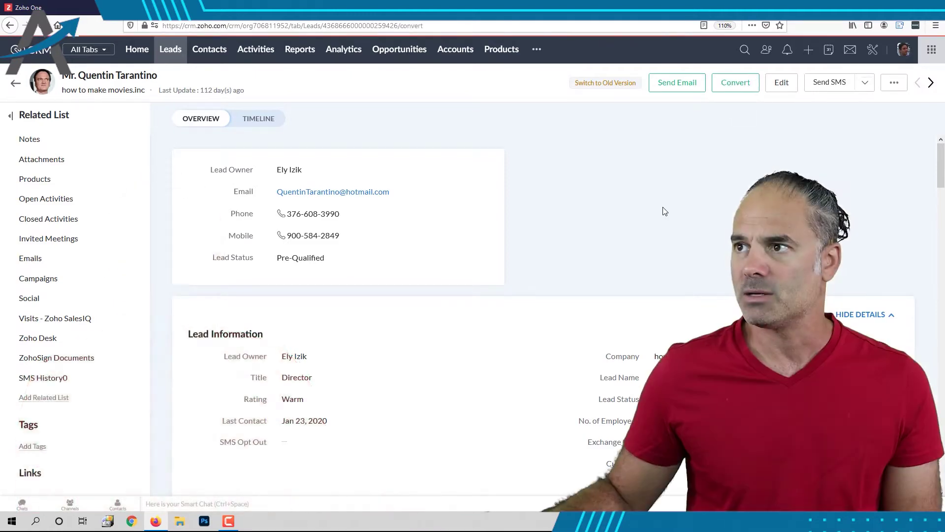
pyautogui.moveTo(137, 130); pyautogui.dragTo(159, 137)
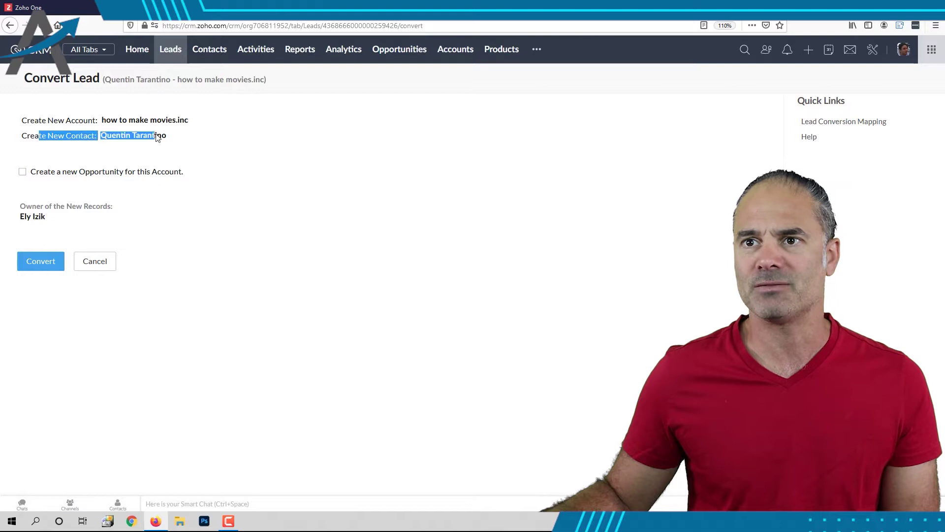
pyautogui.click(185, 148)
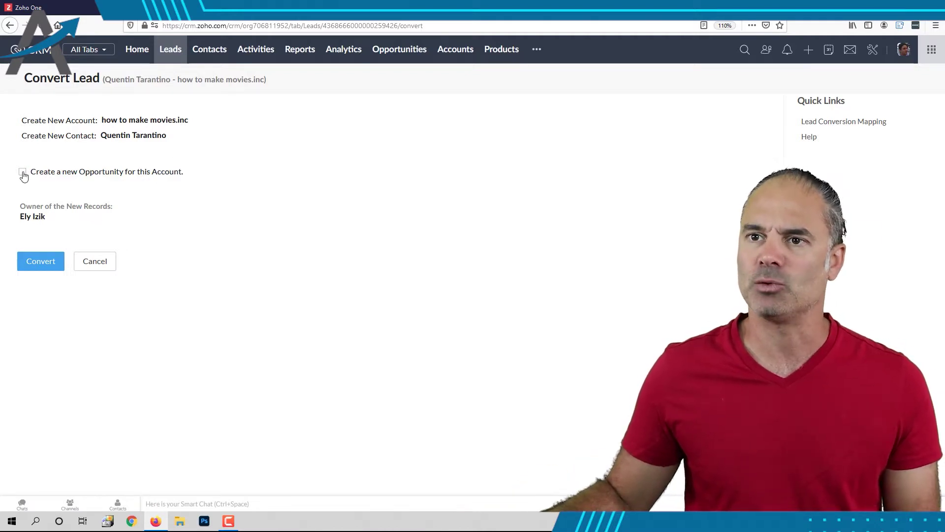
# - Enable 'Create a new Opportunity for this Account' on the convert screen
pyautogui.click(23, 173)
pyautogui.click(186, 178)
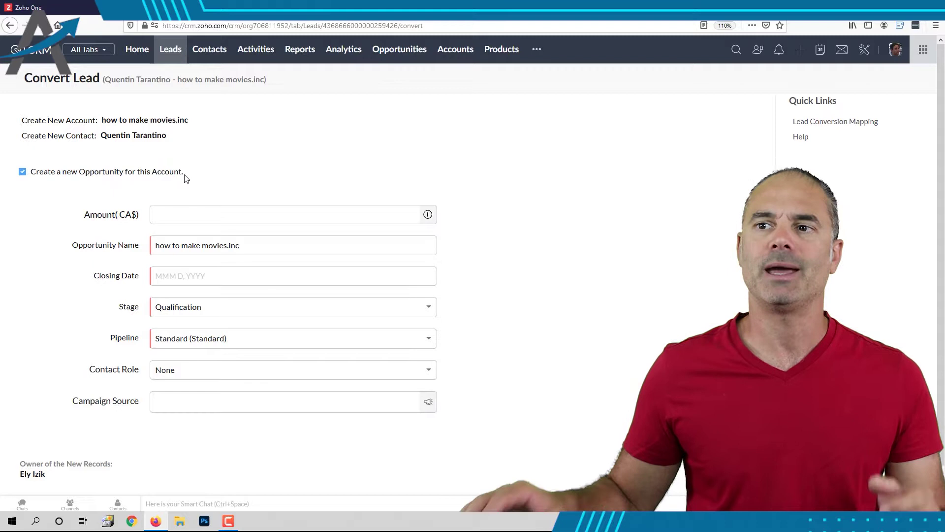
pyautogui.click(23, 172)
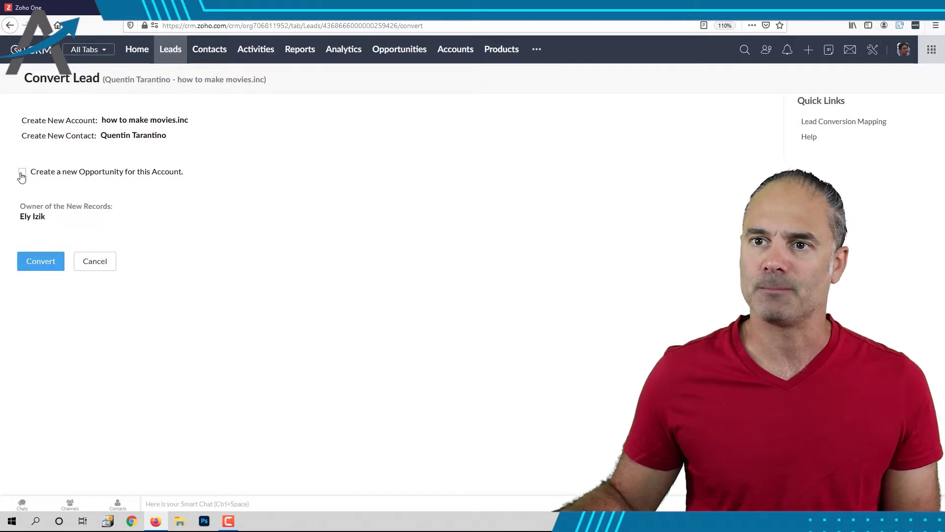
pyautogui.click(22, 171)
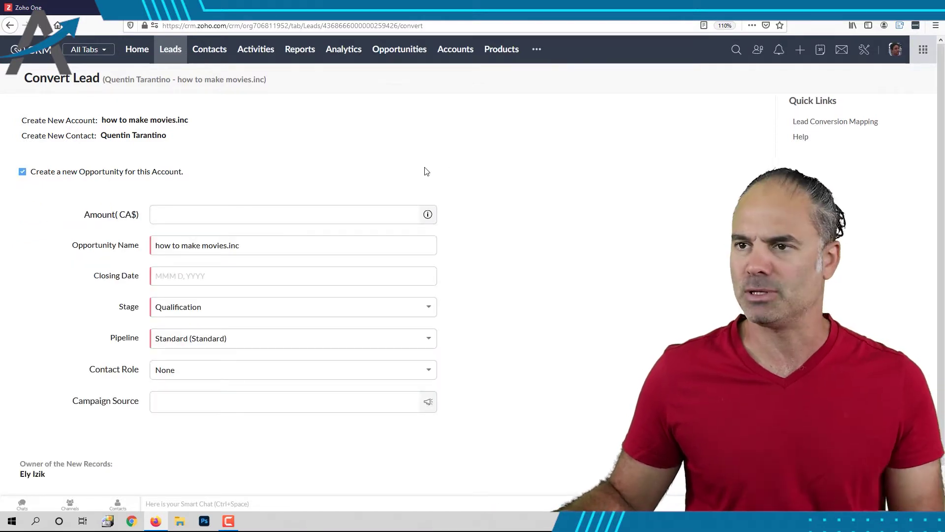
# - Go to Setup > Modules and Fields and open Lead Conversion Mapping for Leads
pyautogui.click(867, 54)
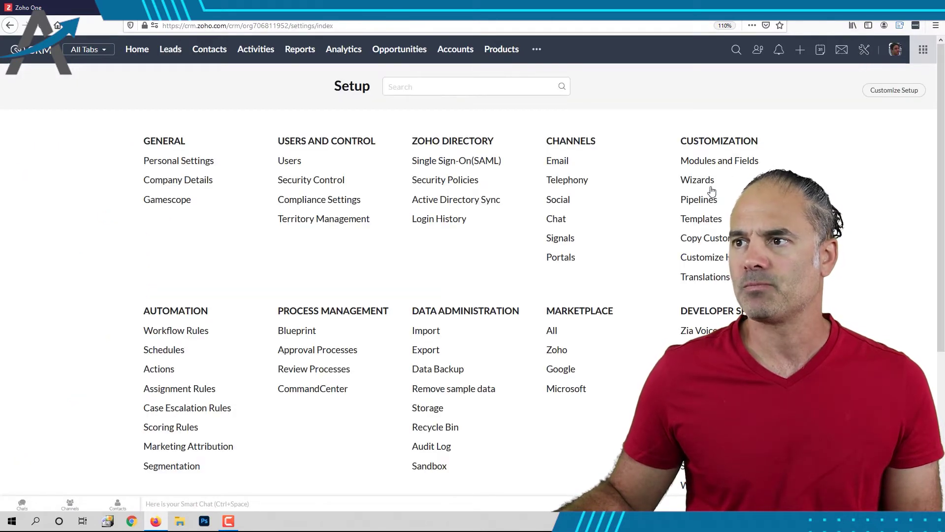
pyautogui.click(727, 161)
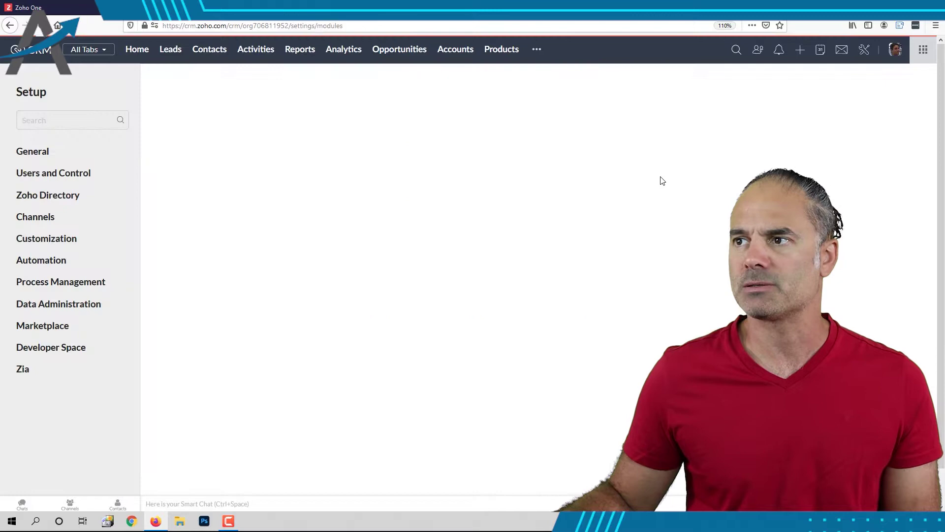
pyautogui.moveTo(197, 186)
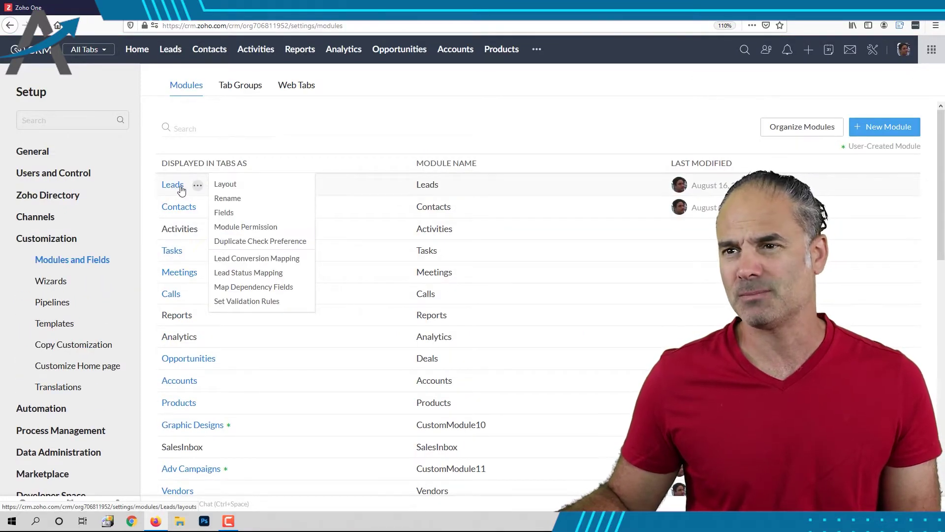
pyautogui.click(256, 258)
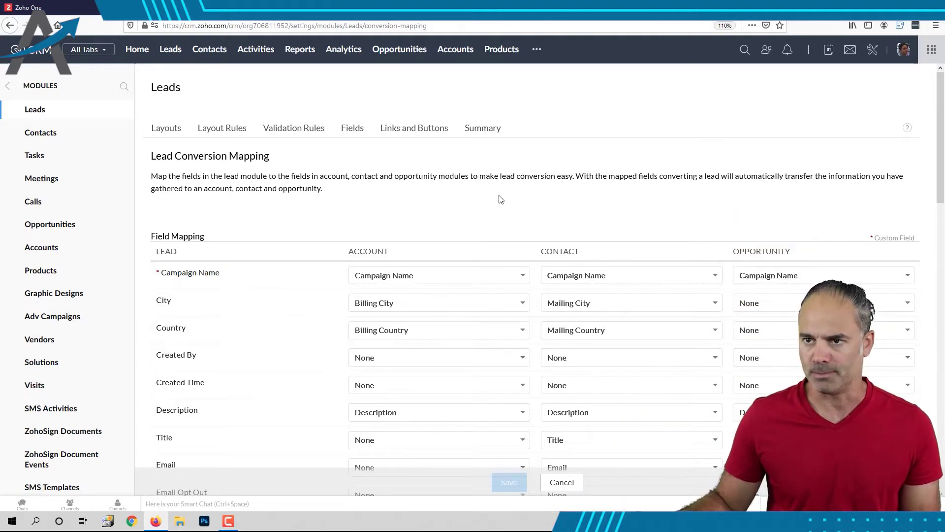
pyautogui.scroll(-2, 435, 177)
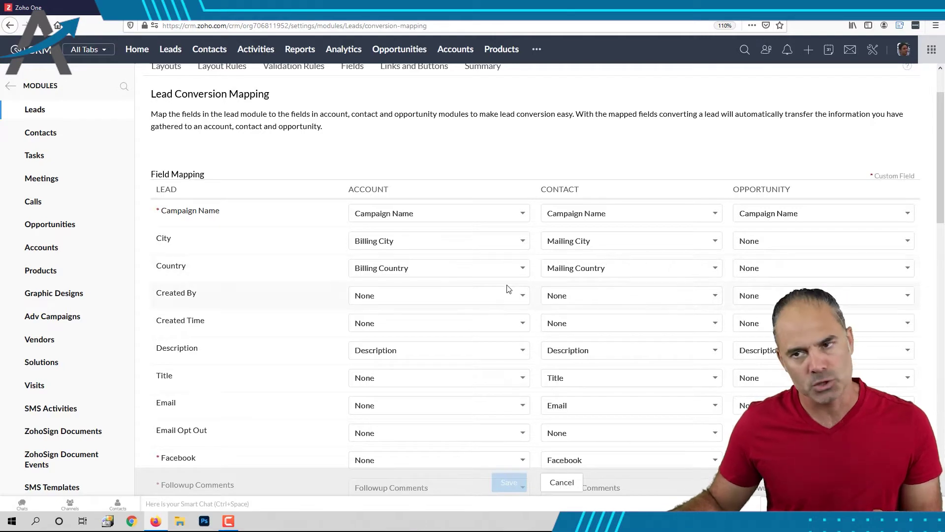
pyautogui.scroll(-3, 355, 295)
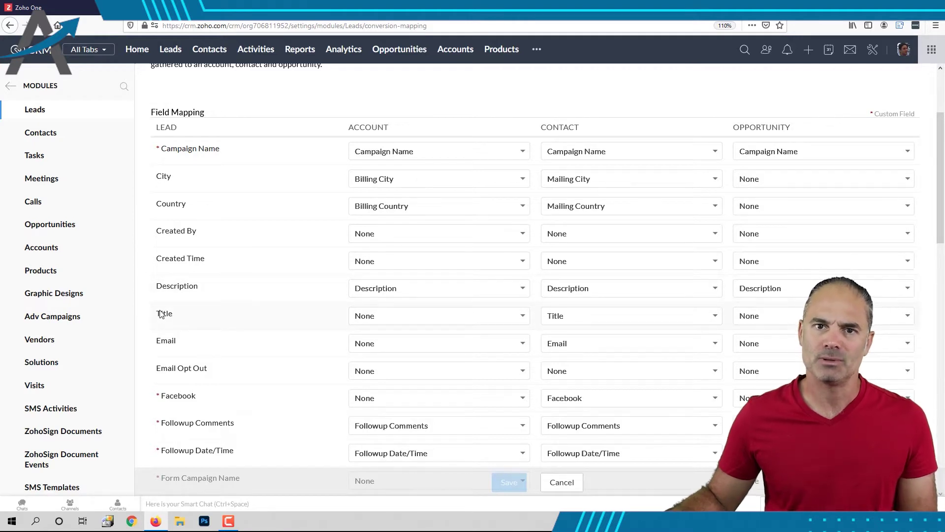
# - Set the contact mapping for lead Email to None without saving
pyautogui.click(554, 343)
pyautogui.click(561, 363)
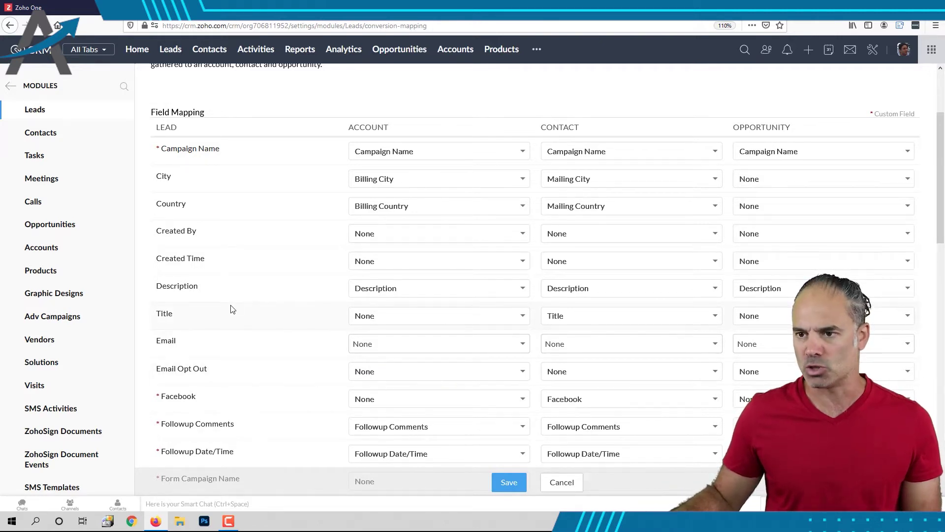
pyautogui.scroll(-4, 230, 308)
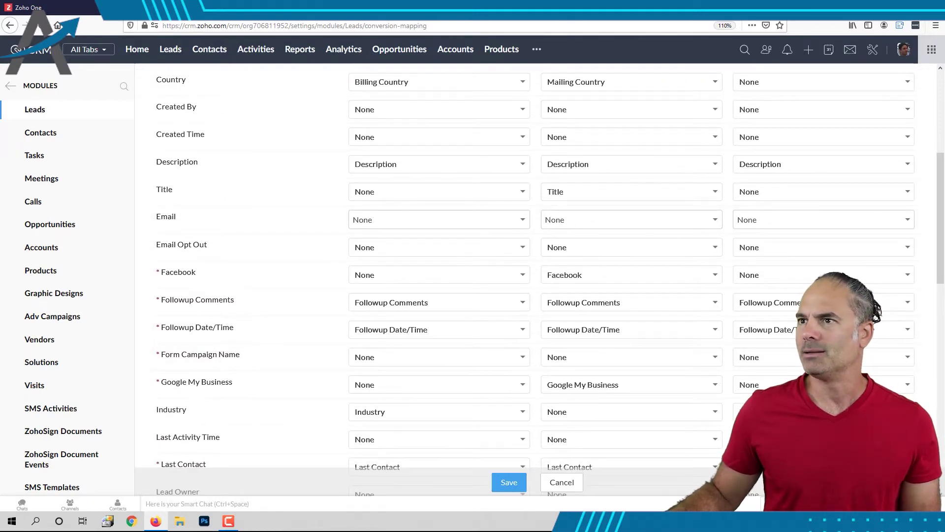
# - From Setup > Modules and Fields, open the Leads module's Standard layout for editing
pyautogui.click(873, 49)
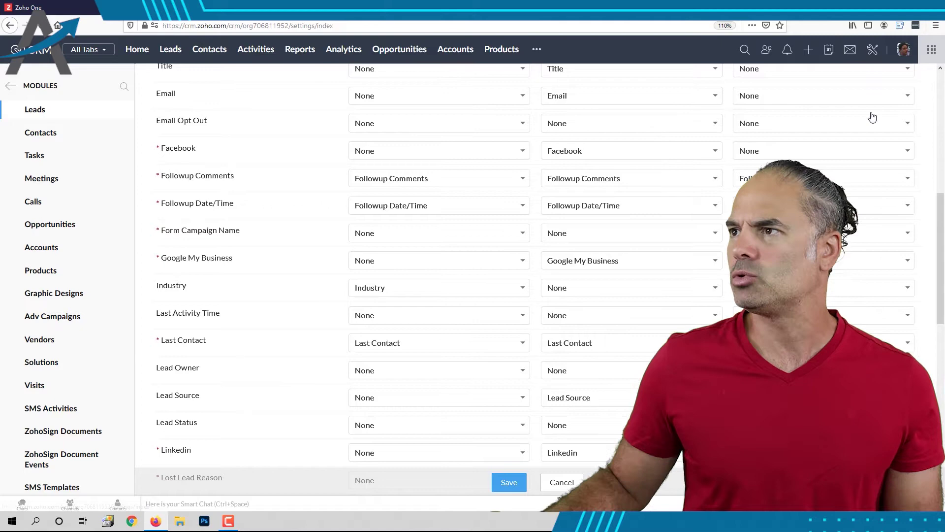
pyautogui.click(720, 161)
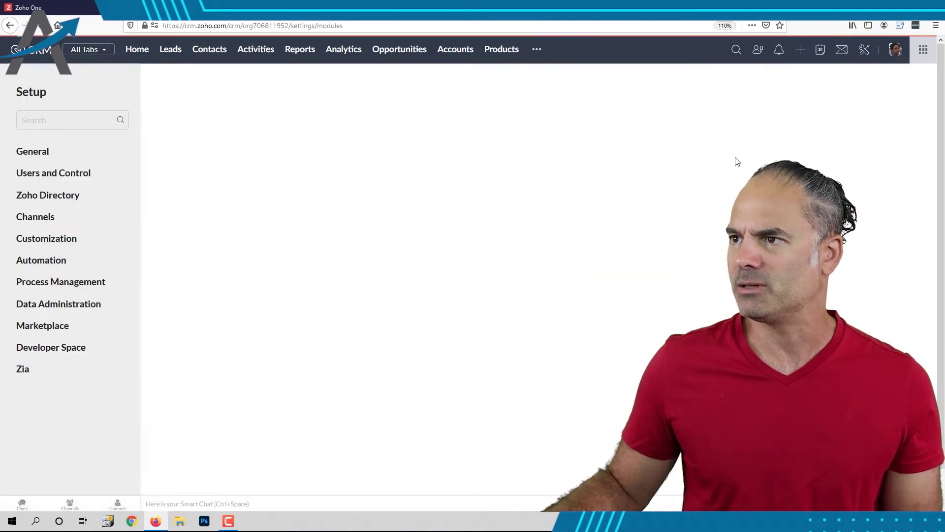
pyautogui.click(170, 186)
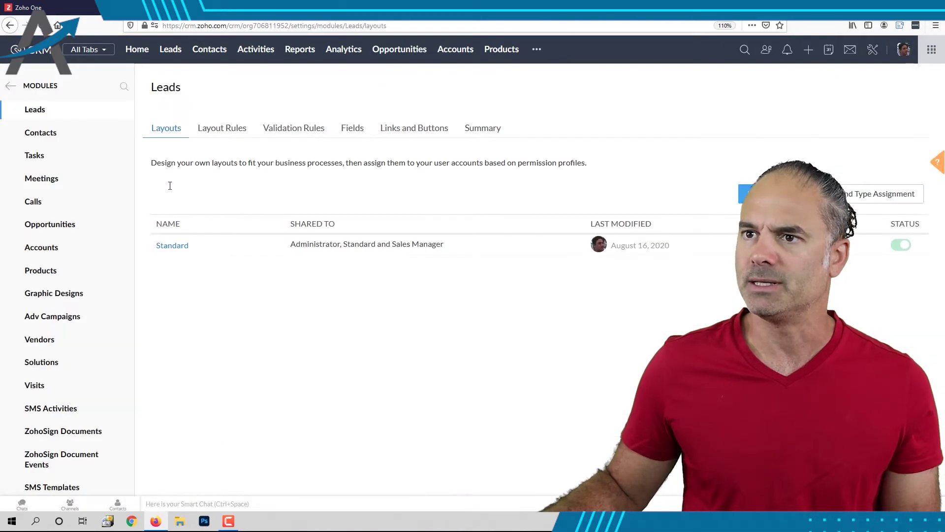
pyautogui.click(173, 244)
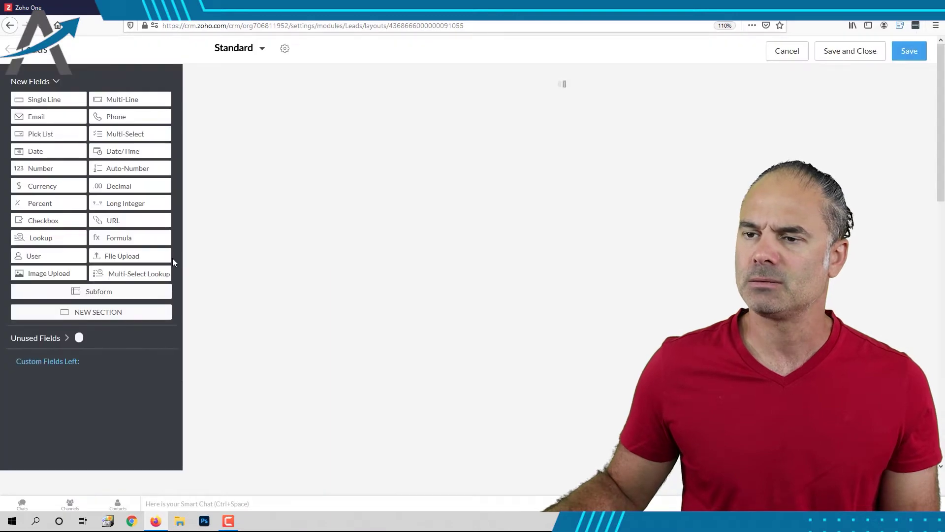
pyautogui.scroll(-5, 275, 304)
pyautogui.scroll(-3, 318, 299)
pyautogui.scroll(-3, 318, 296)
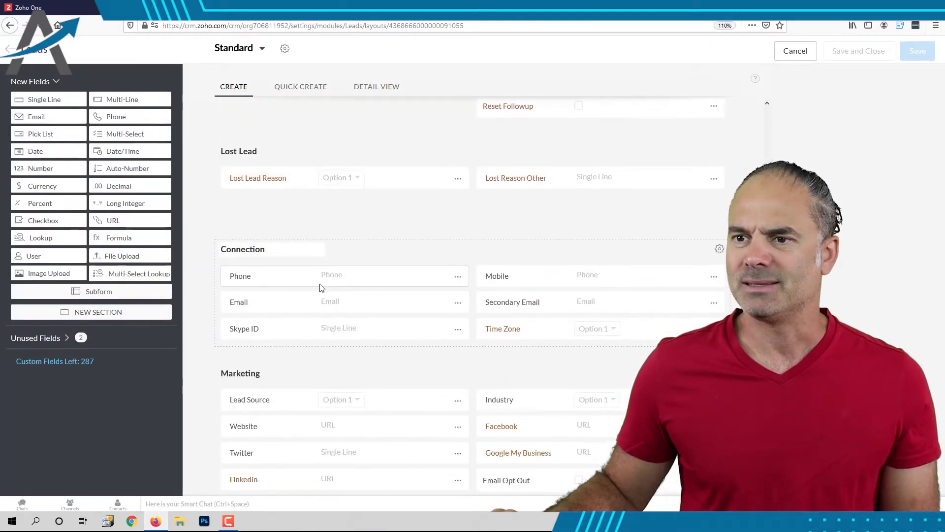
pyautogui.scroll(-3, 321, 288)
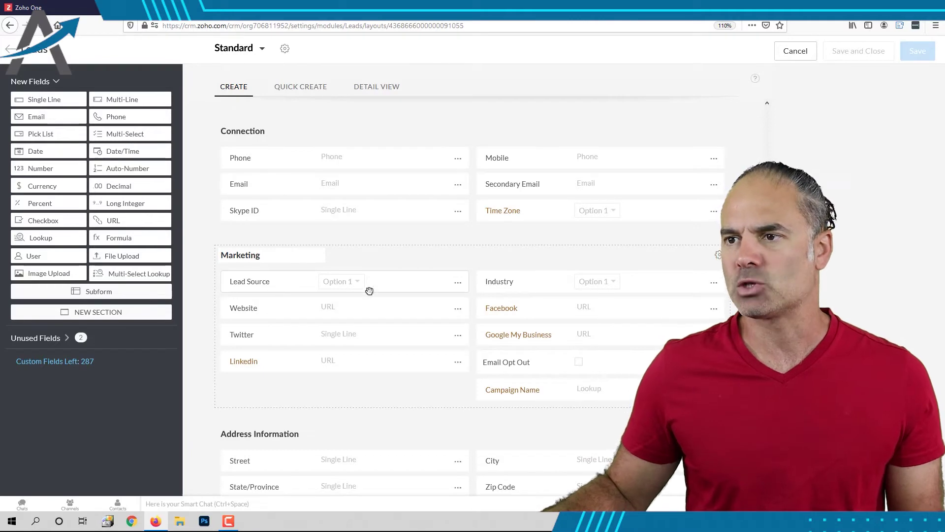
# - Add 'cnn' after Linkedin in the Lead Source picklist and save the layout
pyautogui.click(458, 283)
pyautogui.click(433, 330)
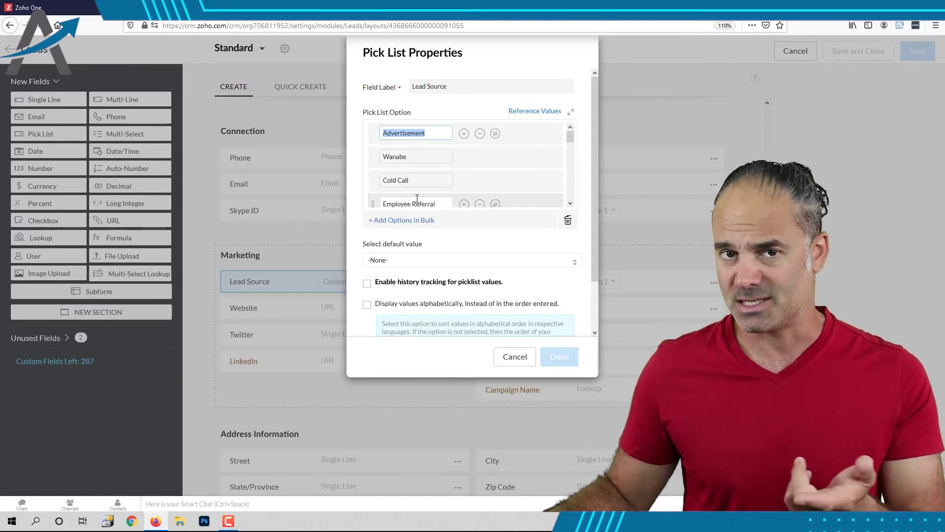
pyautogui.scroll(-3, 405, 162)
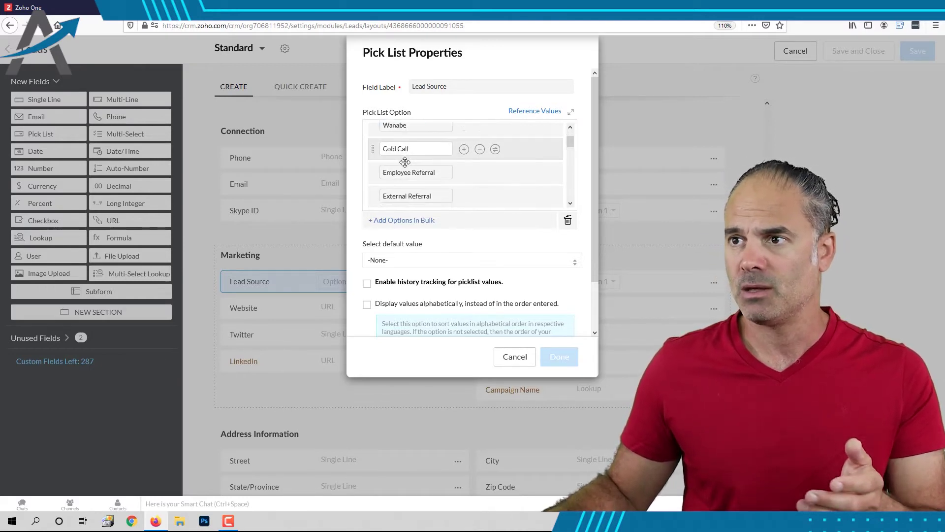
pyautogui.scroll(-3, 414, 170)
pyautogui.scroll(-3, 422, 174)
pyautogui.scroll(-1, 431, 178)
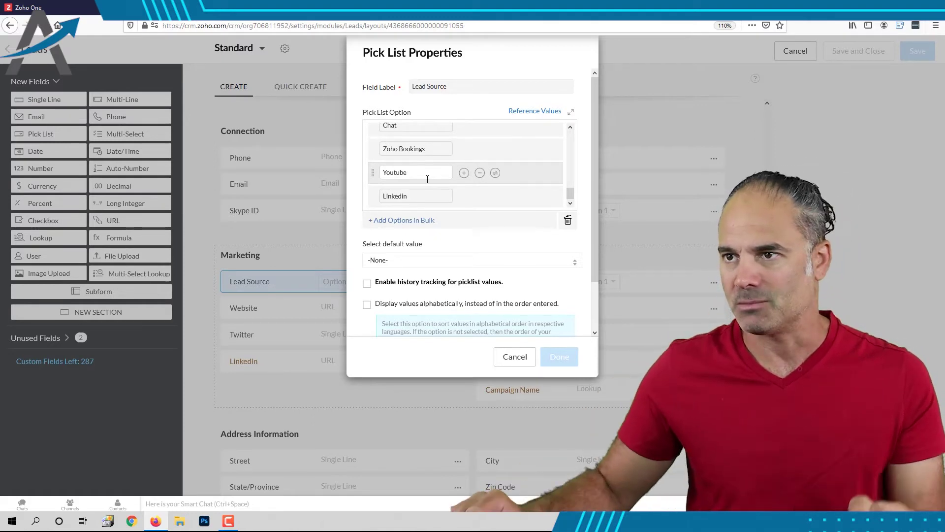
pyautogui.moveTo(413, 196)
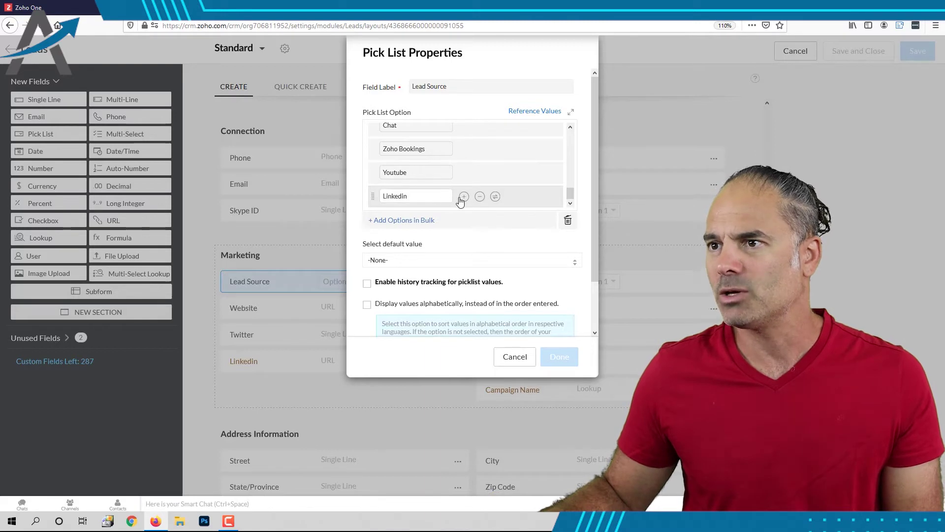
pyautogui.click(465, 196)
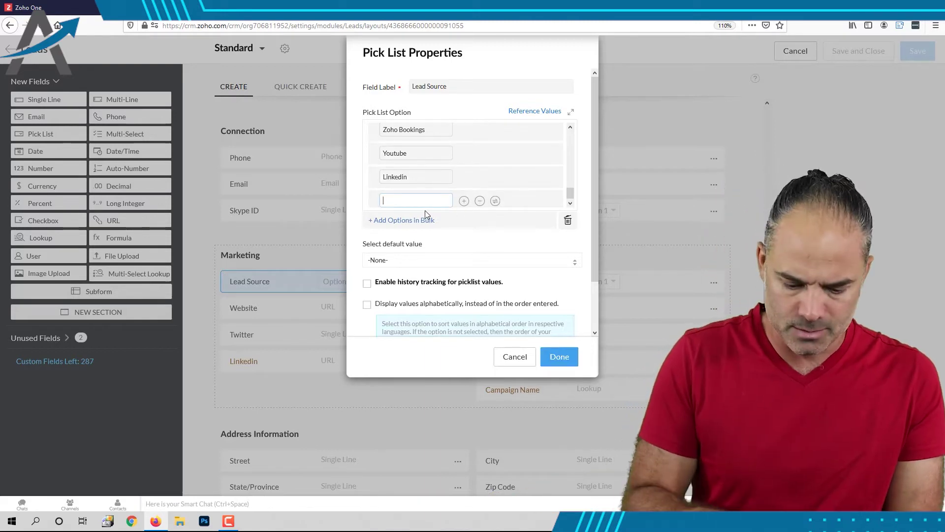
pyautogui.write('new')
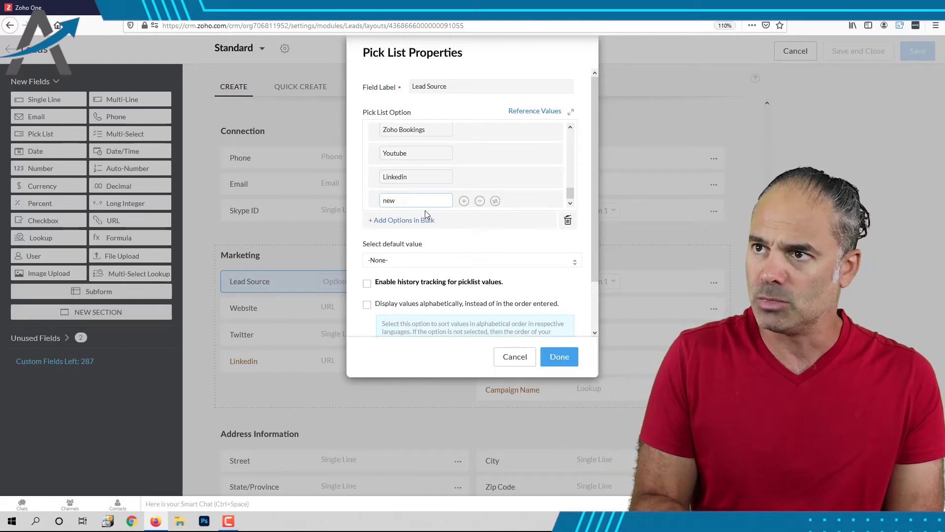
pyautogui.hotkey('ctrl', 'a')
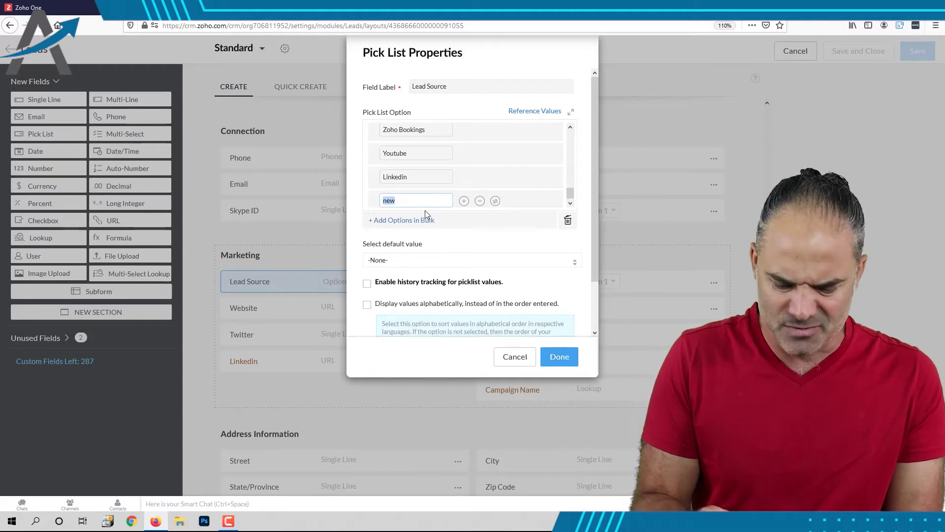
pyautogui.write('cnn')
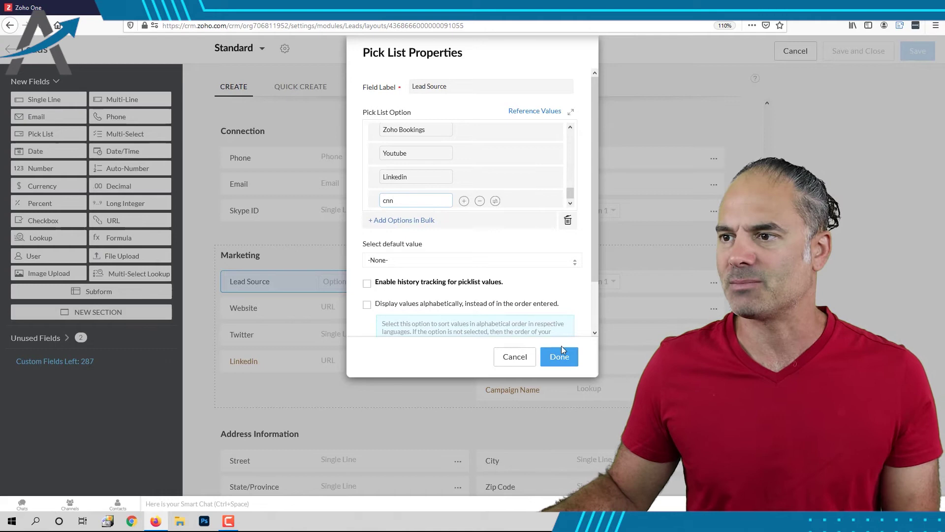
pyautogui.click(560, 358)
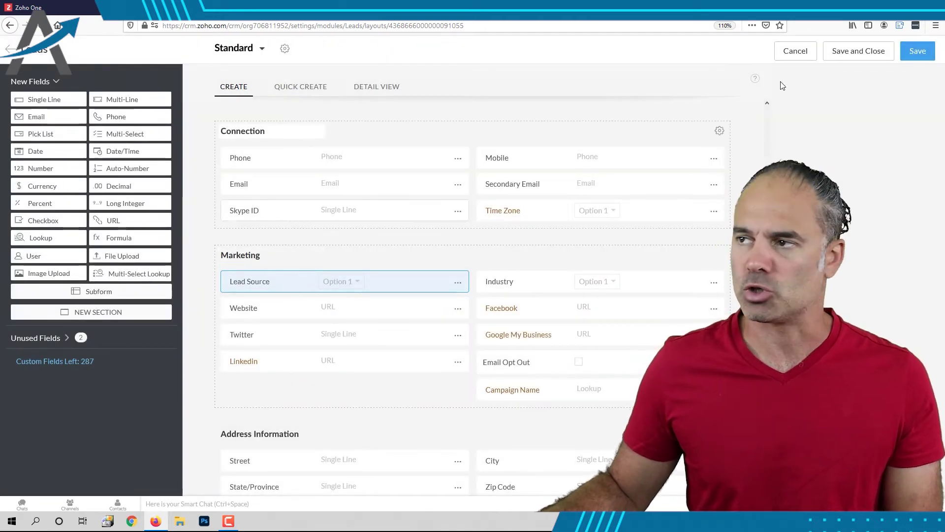
pyautogui.click(918, 51)
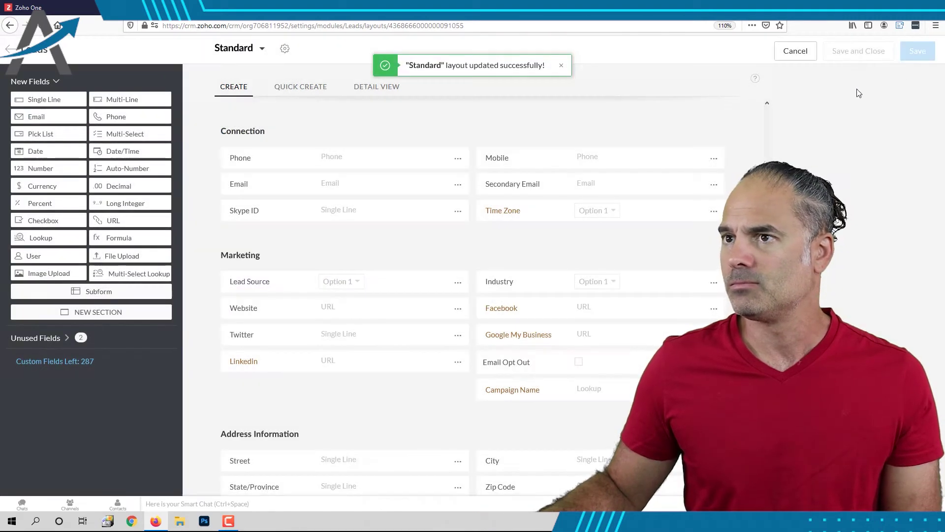
# - Create a new lead with First and Last Name 'cnn'
pyautogui.click(796, 51)
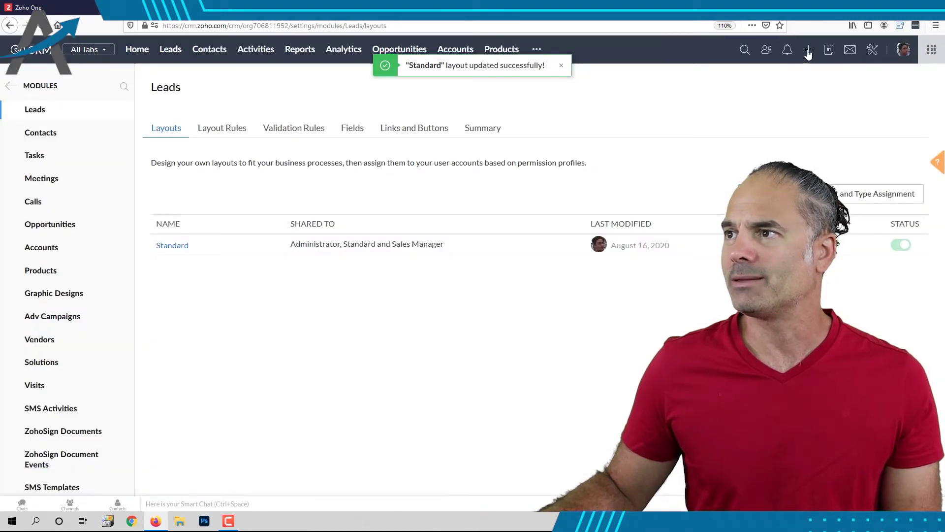
pyautogui.click(809, 51)
pyautogui.click(831, 72)
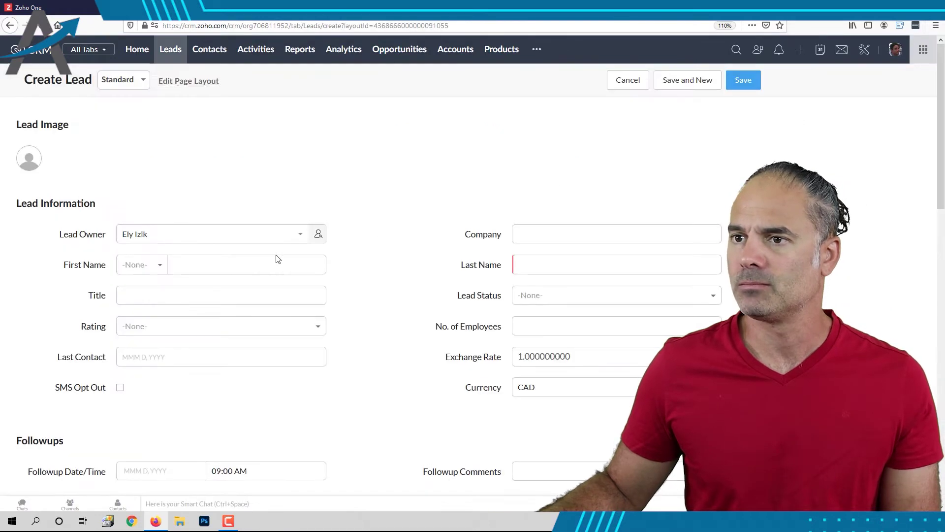
pyautogui.click(207, 264)
pyautogui.write('cnn')
pyautogui.doubleClick(212, 264)
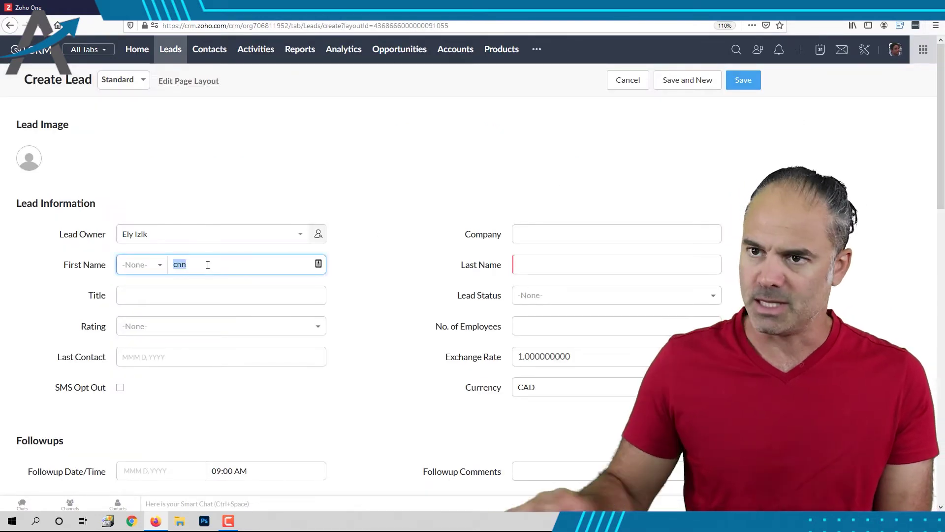
pyautogui.click(564, 263)
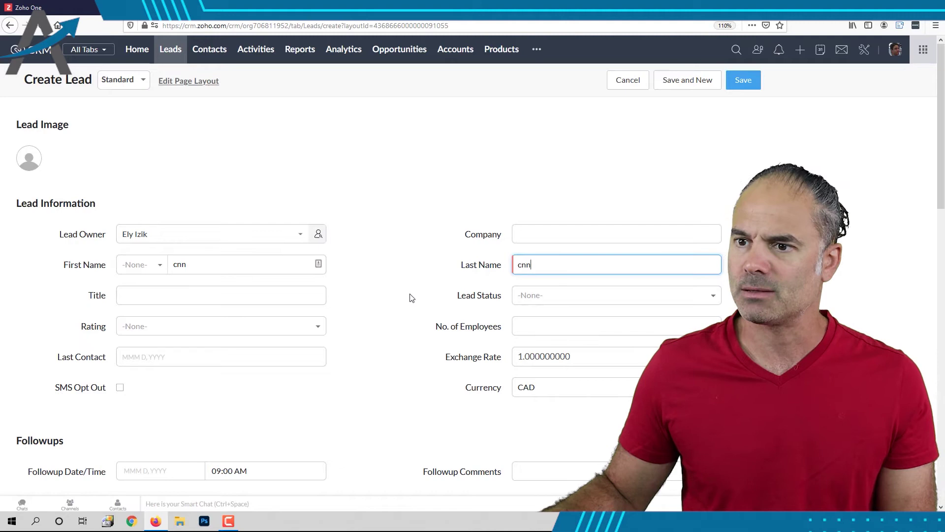
pyautogui.scroll(-5, 411, 297)
pyautogui.scroll(-3, 341, 296)
# - Set the lead's Lead Source to cnn and save it
pyautogui.click(221, 223)
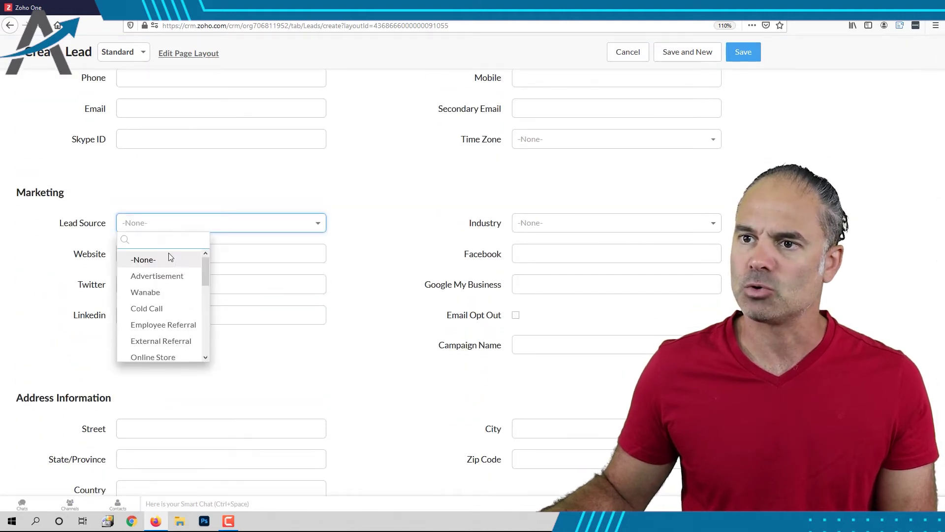
pyautogui.write('cnn')
pyautogui.click(152, 266)
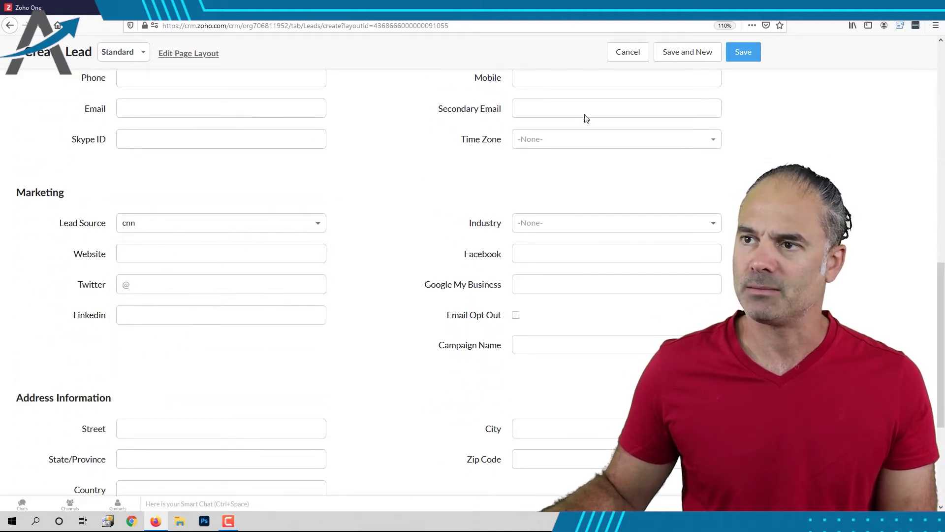
pyautogui.click(742, 57)
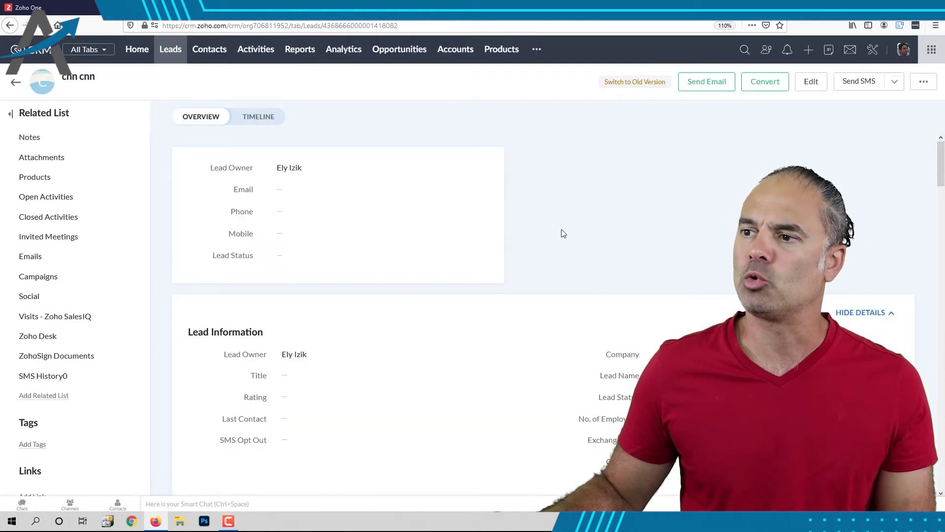
# - Convert the cnn cnn lead and open the newly created contact record
pyautogui.click(768, 82)
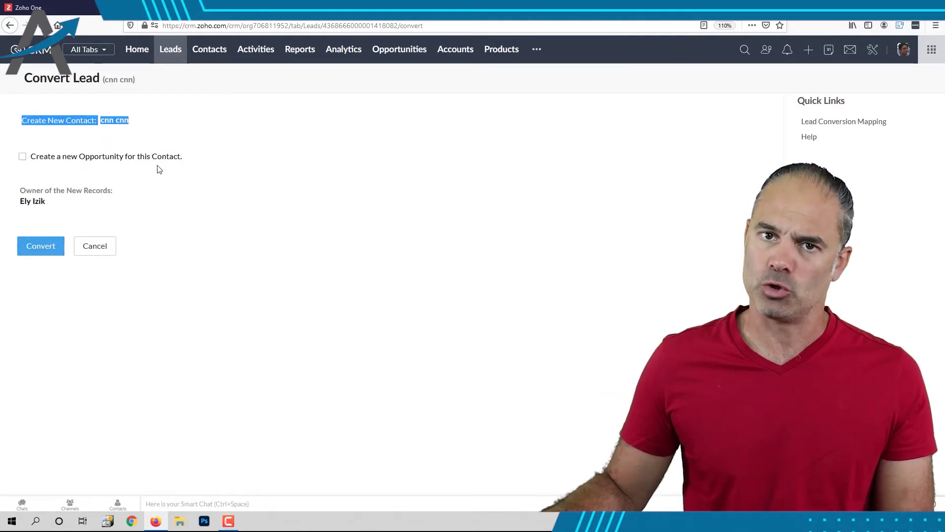
pyautogui.click(39, 246)
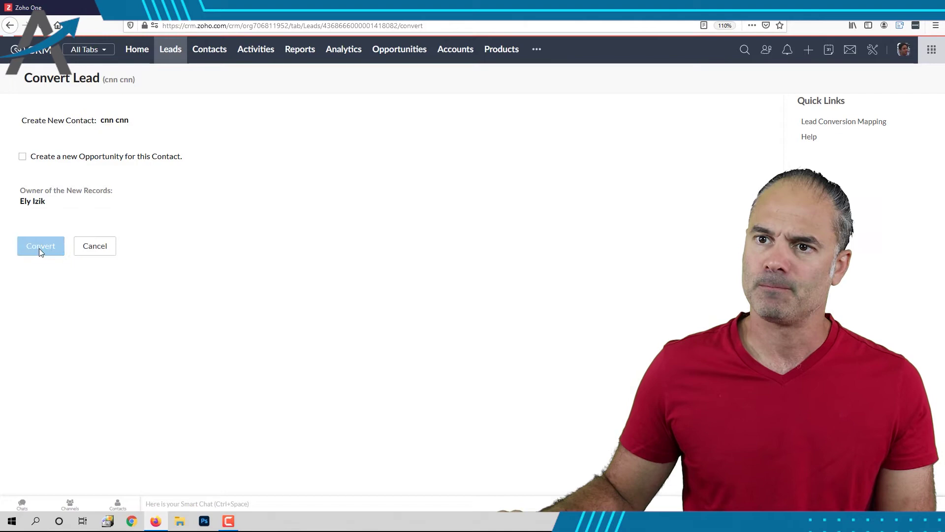
pyautogui.click(314, 165)
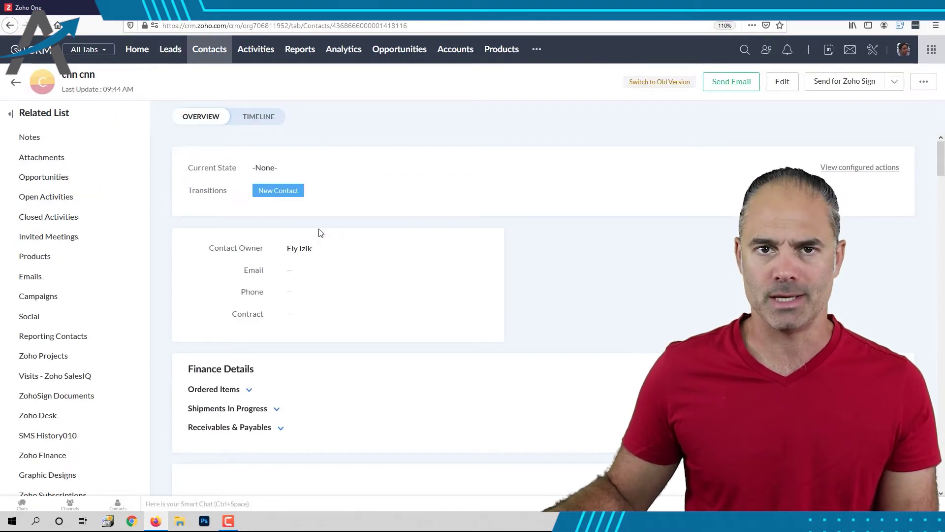
pyautogui.scroll(-4, 325, 237)
pyautogui.scroll(-4, 329, 241)
pyautogui.scroll(-3, 332, 240)
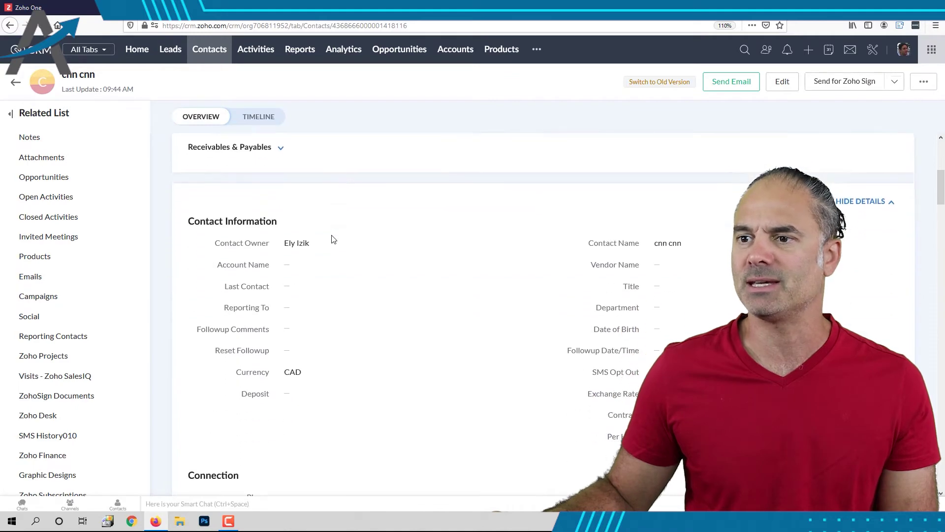
pyautogui.scroll(-3, 347, 273)
pyautogui.scroll(-3, 351, 286)
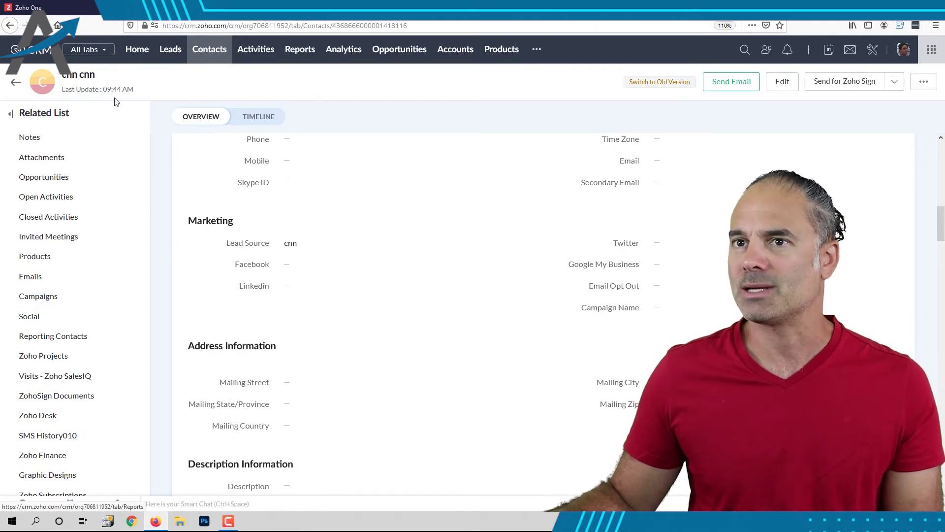
# - In the Contacts list add a Lead Source filter and check its values, which lack cnn
pyautogui.click(222, 50)
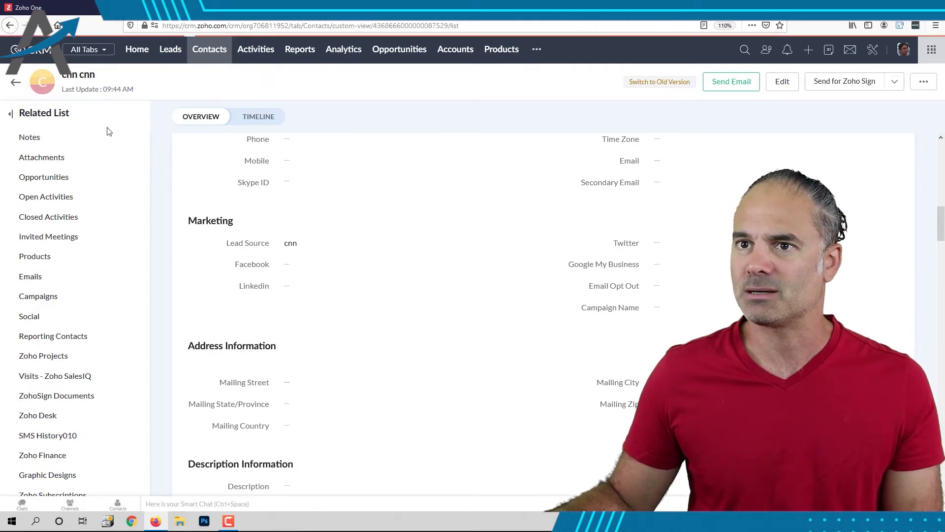
pyautogui.click(147, 109)
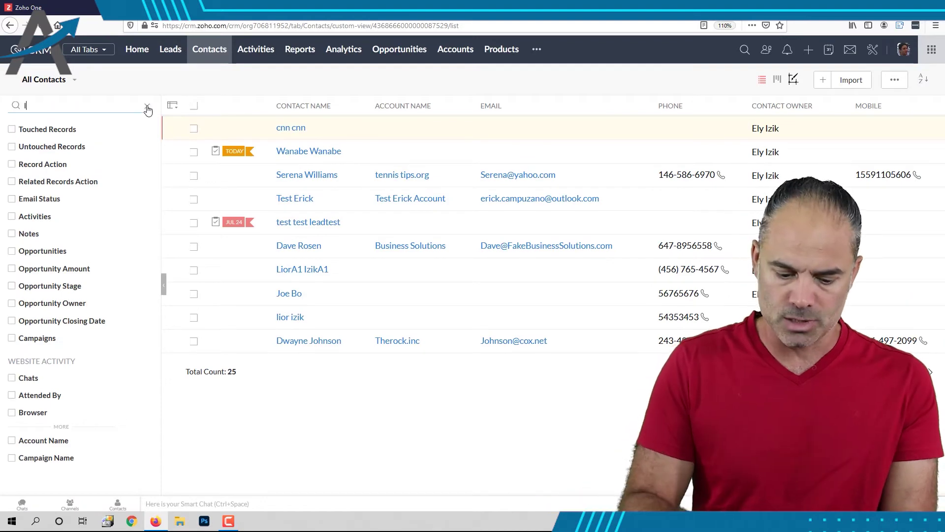
pyautogui.write('lead')
pyautogui.click(49, 130)
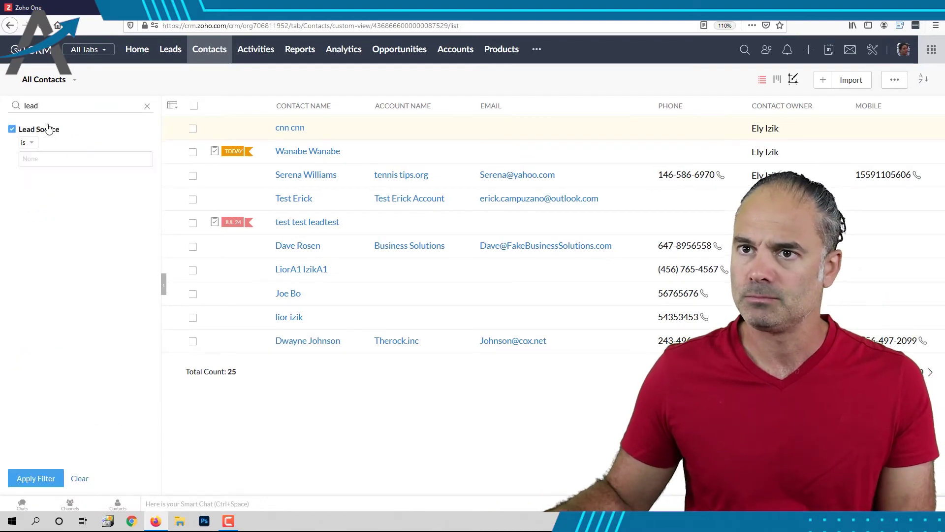
pyautogui.click(45, 162)
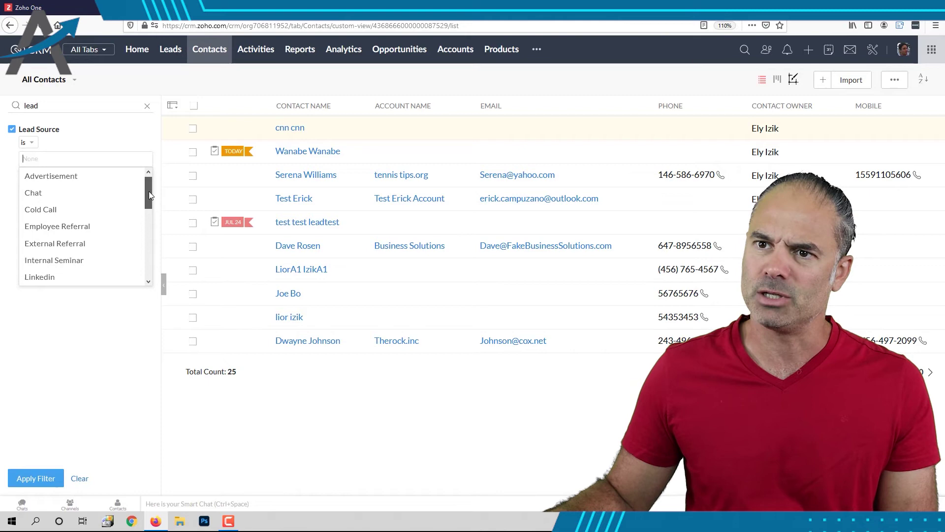
pyautogui.moveTo(148, 191); pyautogui.dragTo(148, 266)
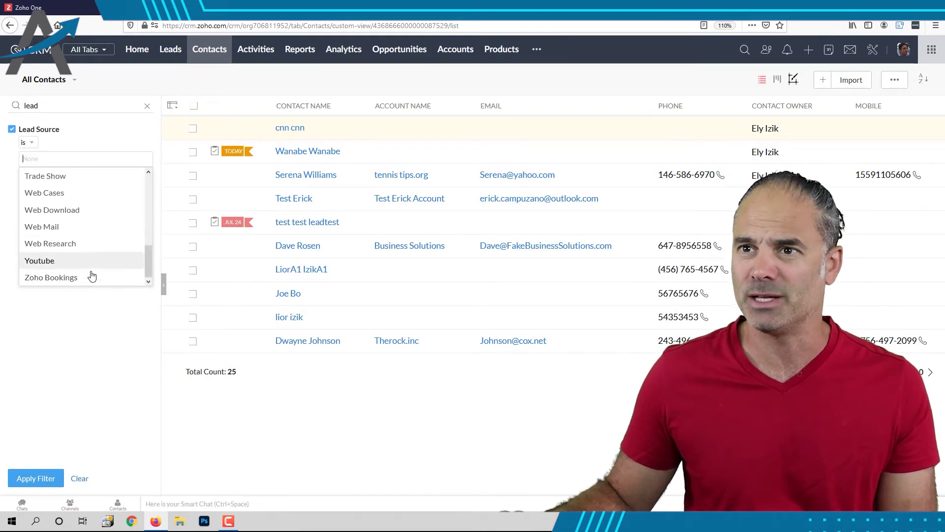
pyautogui.click(361, 74)
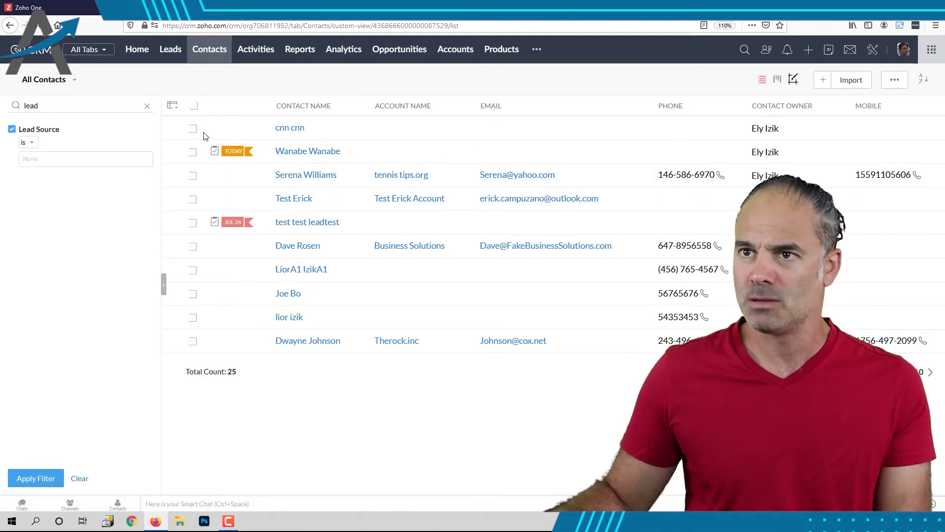
# - Add a Lead Source column to the Contacts list via the column chooser
pyautogui.click(172, 106)
pyautogui.write('sou')
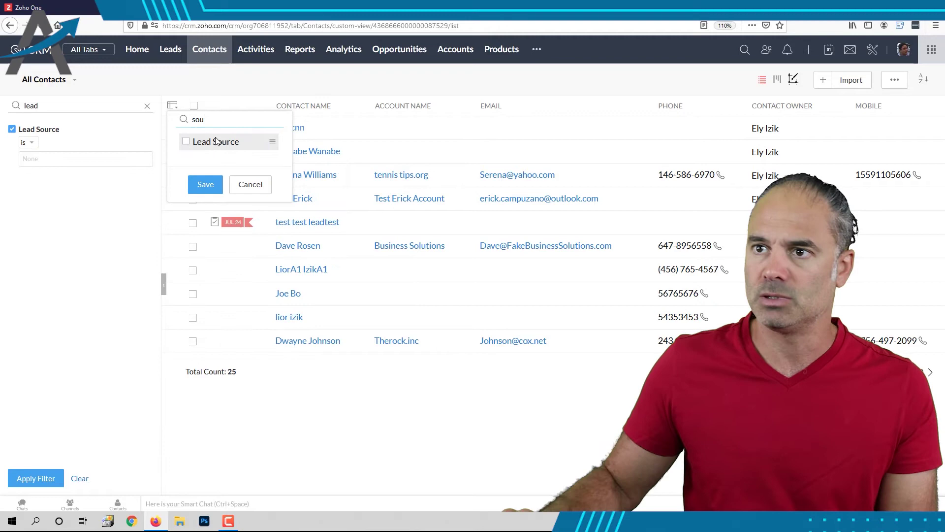
pyautogui.click(232, 143)
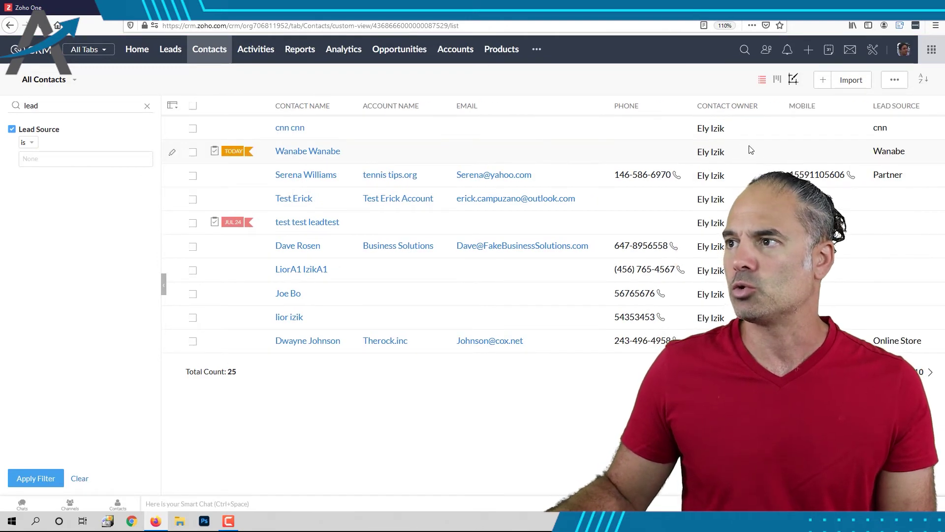